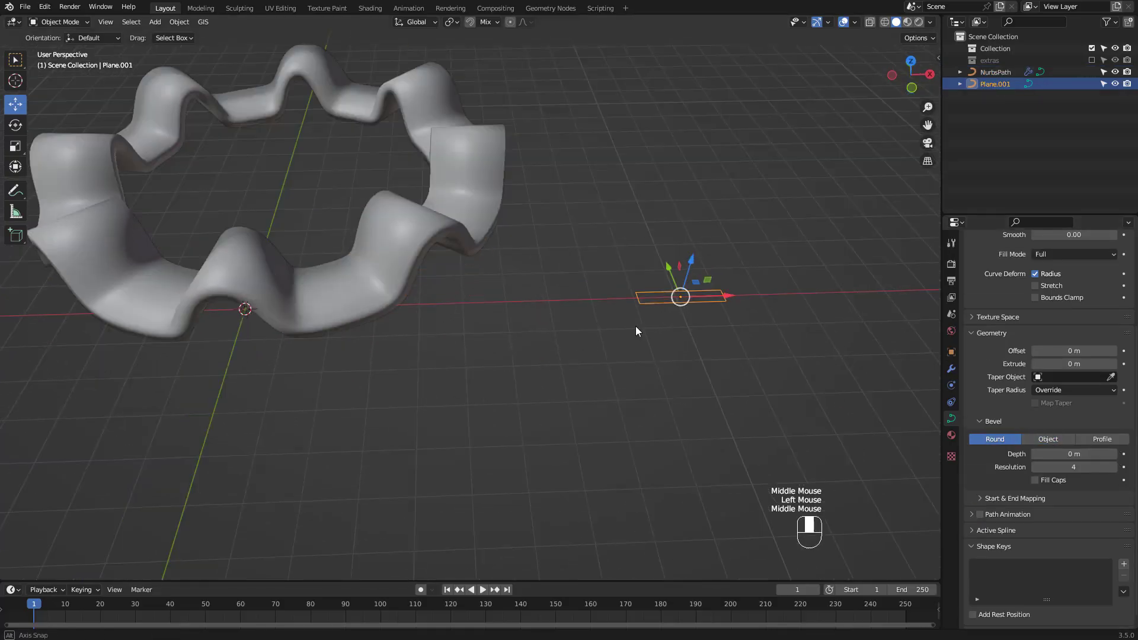
# Resize the rectangular profile curve beside the wavy ring to adjust the ring's cross-section.
pyautogui.press('s')
pyautogui.moveTo(675, 270); pyautogui.dragTo(678, 278)
pyautogui.moveTo(678, 279); pyautogui.dragTo(664, 237, button='middle')
pyautogui.moveTo(656, 296); pyautogui.dragTo(663, 296)
pyautogui.keyDown('ctrl'); pyautogui.moveTo(504, 255); pyautogui.dragTo(501, 279, button='middle'); pyautogui.keyUp('ctrl')
pyautogui.moveTo(468, 255); pyautogui.dragTo(475, 300, button='middle')
# Add a level 2 subdivision to the wavy ring.
pyautogui.click(379, 298)
pyautogui.hotkey('ctrl', '2')
pyautogui.moveTo(379, 298); pyautogui.dragTo(708, 257, button='middle')
pyautogui.click(705, 255)
pyautogui.moveTo(670, 230); pyautogui.dragTo(661, 204)
# Move all control points of the wavy ring's path about 1.57 m along negative Y.
pyautogui.keyDown('shift'); pyautogui.moveTo(379, 220); pyautogui.dragTo(598, 282, button='middle'); pyautogui.keyUp('shift')
pyautogui.press('Tab')
pyautogui.press('Tab')
pyautogui.click(514, 246)
pyautogui.press('Tab')
pyautogui.press('a')
pyautogui.click(15, 105)
pyautogui.moveTo(520, 239); pyautogui.dragTo(598, 261, button='middle')
pyautogui.moveTo(449, 281); pyautogui.dragTo(457, 295)
pyautogui.moveTo(468, 296); pyautogui.dragTo(564, 246, button='middle')
pyautogui.keyDown('ctrl'); pyautogui.moveTo(564, 247); pyautogui.dragTo(564, 284, button='middle'); pyautogui.keyUp('ctrl')
pyautogui.press('KP_1')
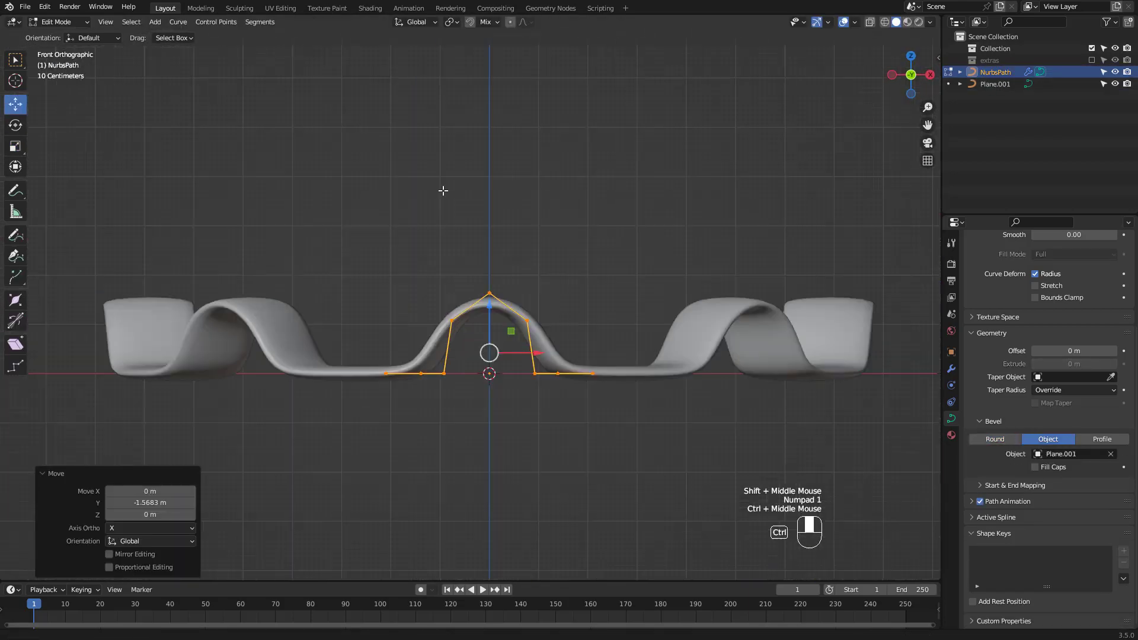
# Raise the upper control points of the ring's wave by about 0.3 m and scale them slightly wider along X.
pyautogui.moveTo(430, 350); pyautogui.dragTo(535, 368)
pyautogui.moveTo(427, 268); pyautogui.dragTo(538, 333)
pyautogui.press('g')
pyautogui.moveTo(482, 258); pyautogui.dragTo(483, 237)
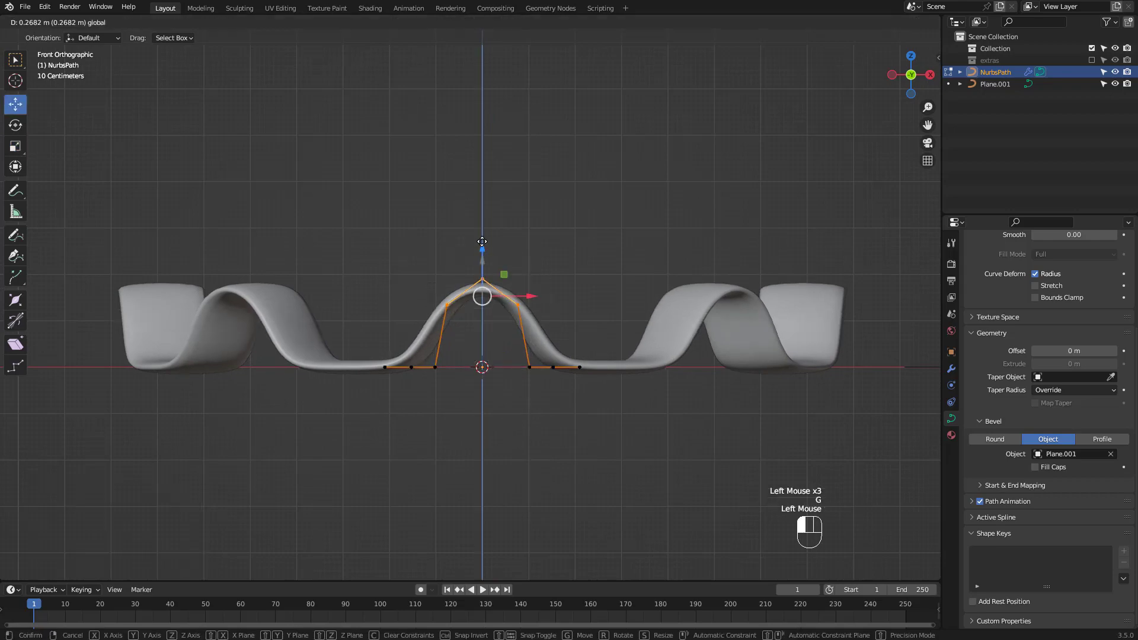
pyautogui.press('s')
pyautogui.moveTo(529, 287); pyautogui.dragTo(535, 287)
pyautogui.click(593, 229)
# Shift the ring path's control points along Y, leave curve editing and deselect the ring.
pyautogui.keyDown('ctrl'); pyautogui.moveTo(594, 223); pyautogui.dragTo(594, 278, button='middle'); pyautogui.keyUp('ctrl')
pyautogui.click(16, 104)
pyautogui.moveTo(453, 207); pyautogui.dragTo(587, 356)
pyautogui.moveTo(584, 284); pyautogui.dragTo(606, 308, button='middle')
pyautogui.moveTo(496, 257); pyautogui.dragTo(510, 270)
pyautogui.moveTo(519, 255); pyautogui.dragTo(445, 283, button='middle')
pyautogui.press('Tab')
pyautogui.click(688, 254)
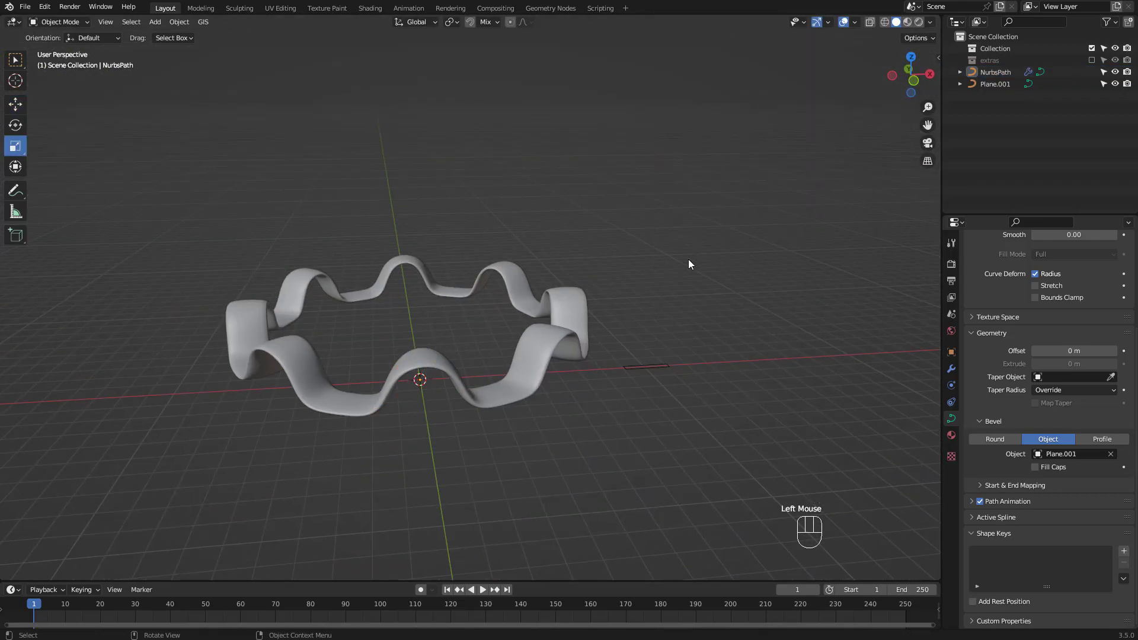
# Duplicate the wavy ring in place and move the copy's control points along Y to change its diameter.
pyautogui.click(496, 392)
pyautogui.hotkey('shift', 'd')
pyautogui.rightClick(474, 349)
pyautogui.press('Tab')
pyautogui.moveTo(438, 323); pyautogui.dragTo(510, 352, button='middle')
pyautogui.press('g')
pyautogui.moveTo(382, 375); pyautogui.dragTo(339, 359)
# Duplicate the second ring in place and shift the control points of this third ring along Y.
pyautogui.keyDown('shift'); pyautogui.moveTo(380, 255); pyautogui.dragTo(560, 291, button='middle'); pyautogui.keyUp('shift')
pyautogui.press('Tab')
pyautogui.hotkey('shift', 'd')
pyautogui.rightClick(559, 292)
pyautogui.press('Tab')
pyautogui.moveTo(521, 355); pyautogui.dragTo(475, 342)
# Lower the upper control points of the wave in the ring NurbsPath.001.
pyautogui.press('KP_1')
pyautogui.keyDown('ctrl'); pyautogui.moveTo(550, 276); pyautogui.dragTo(531, 252, button='middle'); pyautogui.keyUp('ctrl')
pyautogui.keyDown('shift'); pyautogui.moveTo(510, 255); pyautogui.dragTo(442, 293, button='middle'); pyautogui.keyUp('shift')
pyautogui.click(333, 289)
pyautogui.press('Tab')
pyautogui.click(332, 290)
pyautogui.press('Tab')
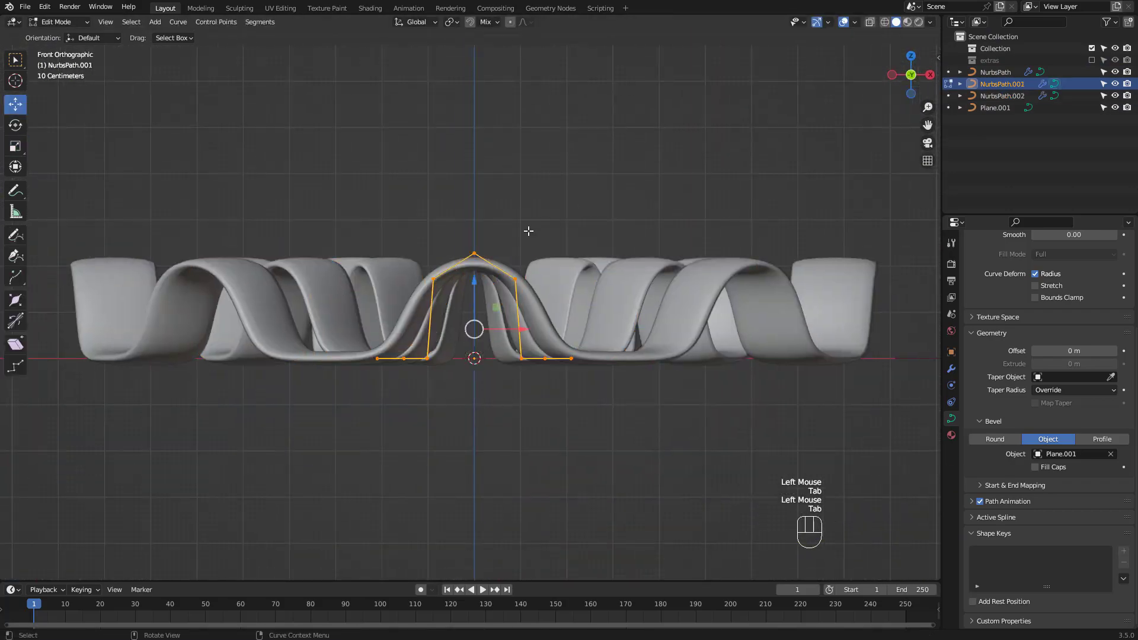
pyautogui.moveTo(530, 229); pyautogui.dragTo(412, 299)
pyautogui.moveTo(535, 288); pyautogui.dragTo(537, 290)
pyautogui.moveTo(474, 221); pyautogui.dragTo(474, 251)
# Isolate the edited ring, widen its upper control points along X, lower the wave's peak slightly and leave isolation.
pyautogui.moveTo(525, 207)
pyautogui.mouseDown(button='middle')
pyautogui.moveTo(529, 237)
pyautogui.moveTo(531, 202)
pyautogui.mouseUp(button='middle')
pyautogui.press('KP_Divide')
pyautogui.moveTo(576, 165); pyautogui.dragTo(561, 218, button='middle')
pyautogui.press('KP_1')
pyautogui.press('s')
pyautogui.moveTo(518, 276); pyautogui.dragTo(529, 277)
pyautogui.moveTo(445, 203); pyautogui.dragTo(495, 272)
pyautogui.press('g')
pyautogui.moveTo(470, 210); pyautogui.dragTo(470, 218)
pyautogui.press('/')
pyautogui.moveTo(632, 182); pyautogui.dragTo(628, 237, button='middle')
pyautogui.moveTo(616, 237); pyautogui.dragTo(572, 243, button='middle')
pyautogui.keyDown('ctrl'); pyautogui.moveTo(572, 285); pyautogui.dragTo(521, 231, button='middle'); pyautogui.keyUp('ctrl')
pyautogui.moveTo(522, 231); pyautogui.dragTo(522, 285, button='middle')
pyautogui.keyDown('ctrl'); pyautogui.moveTo(551, 308); pyautogui.dragTo(594, 395, button='middle'); pyautogui.keyUp('ctrl')
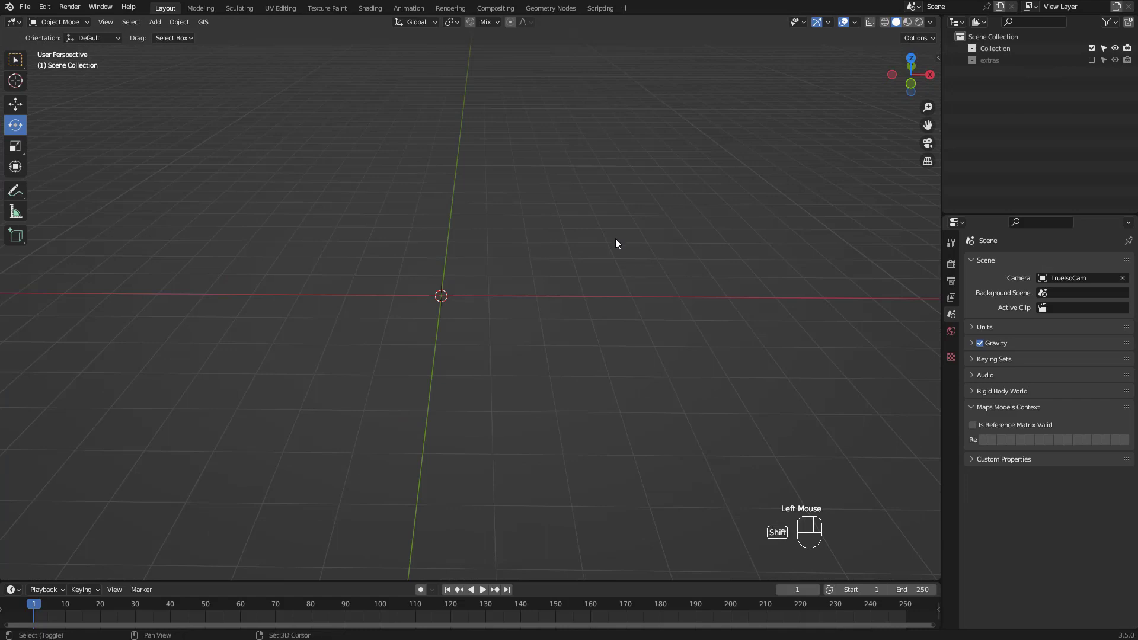
# Add a path curve at the world origin of the empty scene and look at it from the front.
pyautogui.hotkey('shift', 'a')
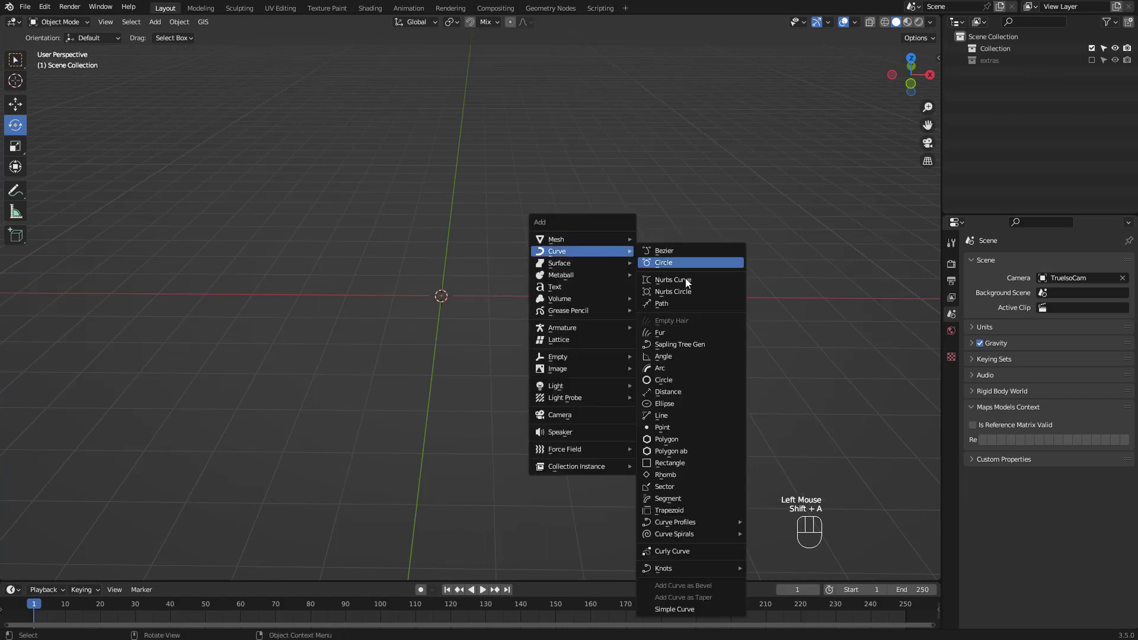
pyautogui.click(684, 303)
pyautogui.press('KP_1')
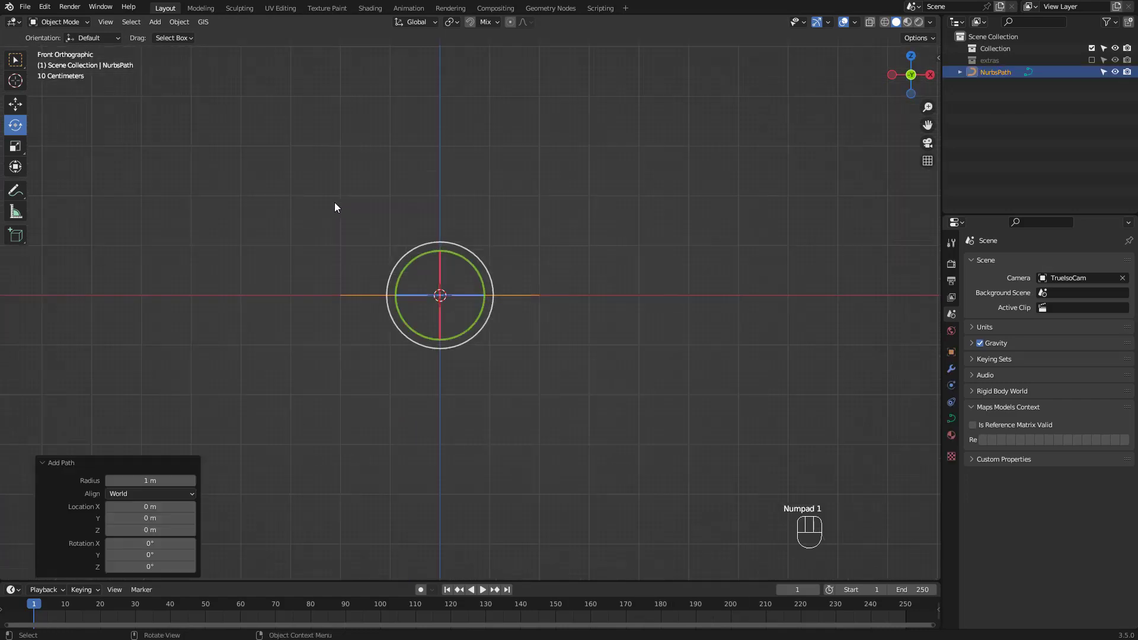
pyautogui.keyDown('ctrl'); pyautogui.moveTo(505, 250); pyautogui.dragTo(548, 180, button='middle'); pyautogui.keyUp('ctrl')
pyautogui.keyDown('shift'); pyautogui.moveTo(511, 228); pyautogui.dragTo(573, 217, button='middle'); pyautogui.keyUp('shift')
# Raise the middle control point of the path about 1.9 m along Z.
pyautogui.press('Tab')
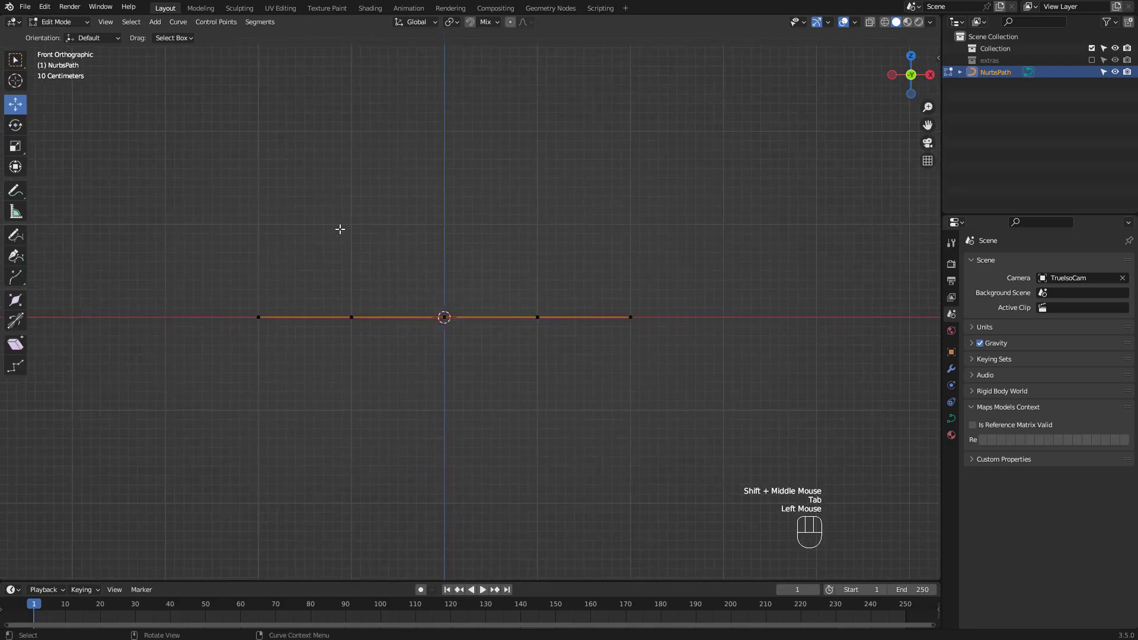
pyautogui.moveTo(340, 228); pyautogui.dragTo(415, 279)
pyautogui.moveTo(419, 283); pyautogui.dragTo(452, 347)
pyautogui.moveTo(449, 284); pyautogui.dragTo(446, 130)
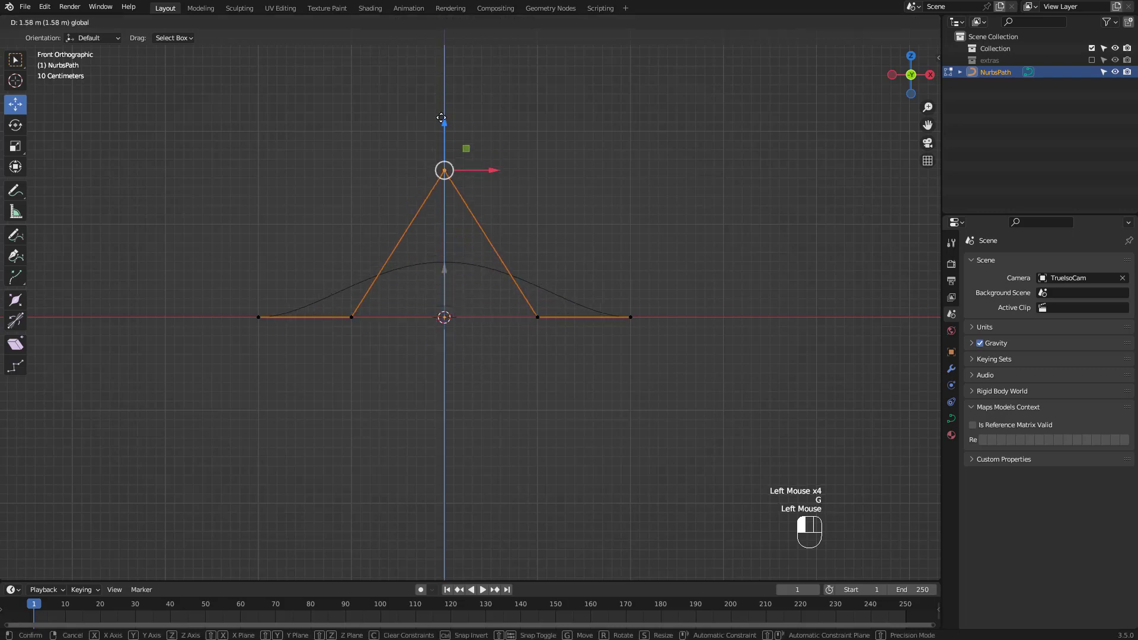
pyautogui.moveTo(437, 84); pyautogui.dragTo(437, 83)
# Subdivide the path's flat outer segments and the two sloping segments beside the peak.
pyautogui.moveTo(158, 134); pyautogui.dragTo(749, 424)
pyautogui.rightClick(464, 243)
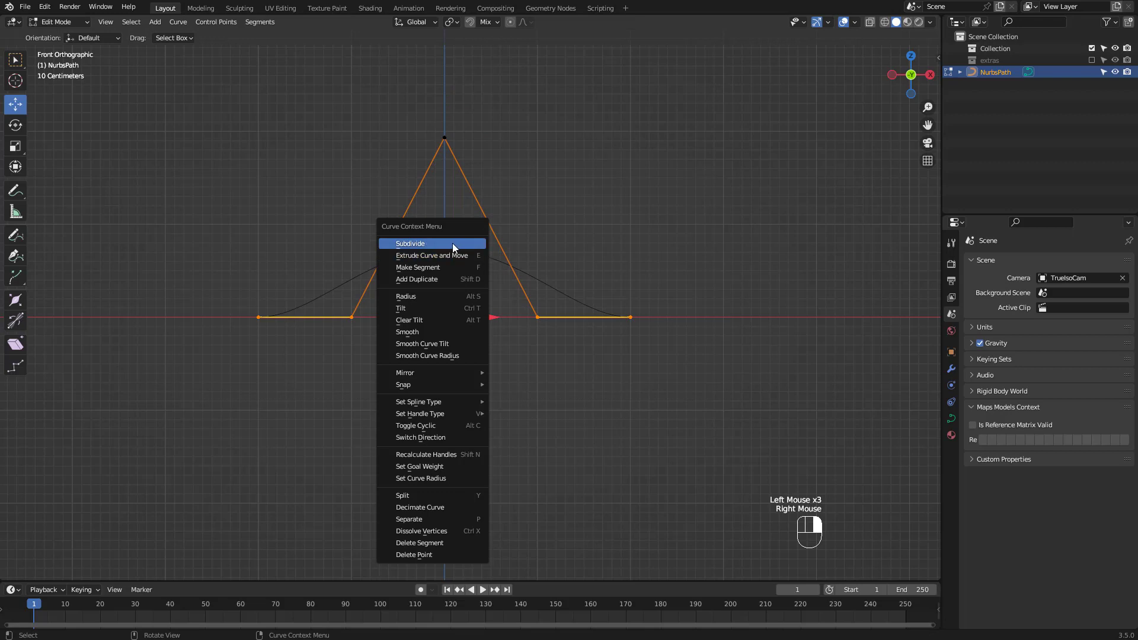
pyautogui.click(455, 247)
pyautogui.moveTo(347, 113); pyautogui.dragTo(555, 388)
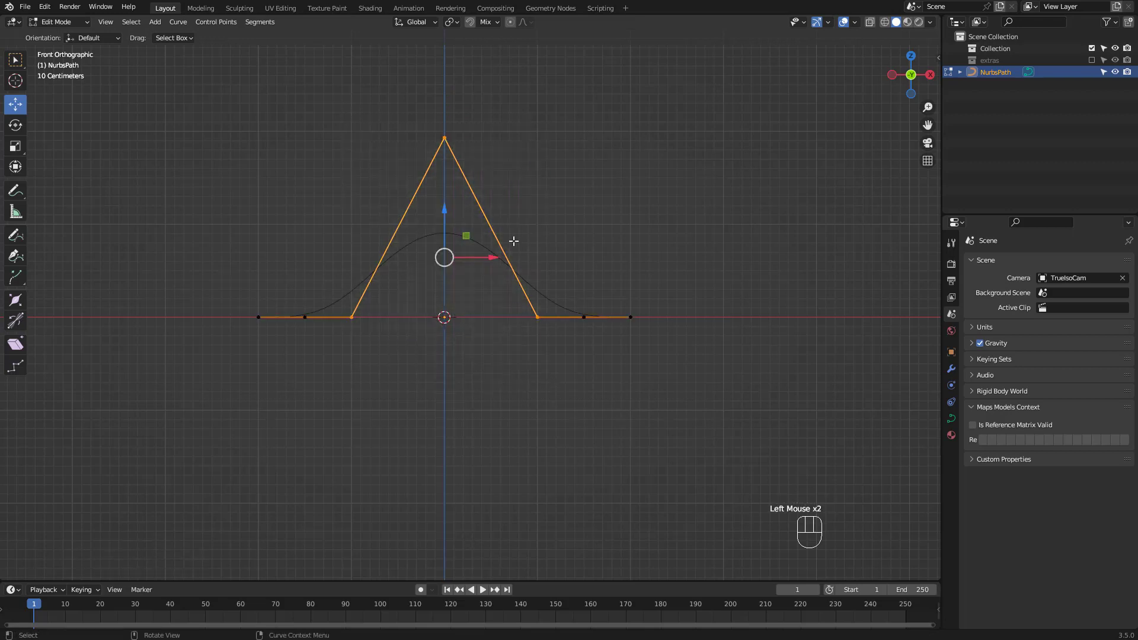
pyautogui.rightClick(490, 206)
pyautogui.click(489, 208)
pyautogui.click(561, 152)
# Lower the peak control point about 0.2 m and scale the two shoulder points wider along X.
pyautogui.moveTo(446, 113); pyautogui.dragTo(446, 133)
pyautogui.press('s')
pyautogui.moveTo(367, 217); pyautogui.dragTo(542, 227)
pyautogui.keyDown('ctrl'); pyautogui.moveTo(541, 227); pyautogui.dragTo(575, 172, button='middle'); pyautogui.keyUp('ctrl')
pyautogui.keyDown('shift'); pyautogui.moveTo(575, 172); pyautogui.dragTo(585, 173, button='middle'); pyautogui.keyUp('shift')
# Scale the path's base control points and its two end points inward along X, and leave curve editing.
pyautogui.moveTo(244, 334); pyautogui.dragTo(596, 379)
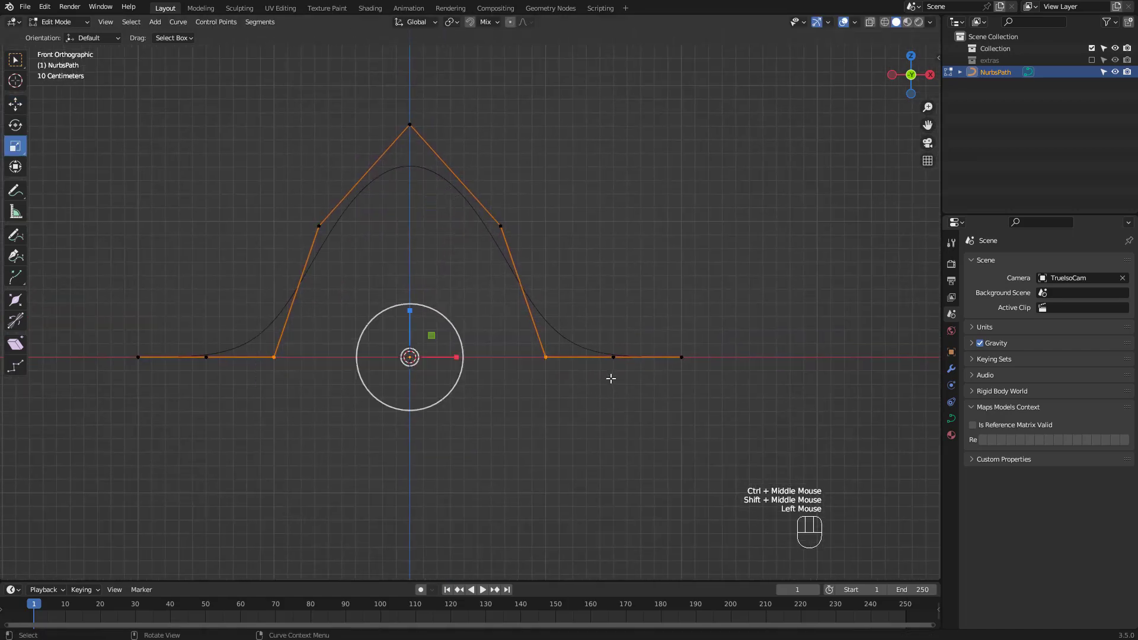
pyautogui.moveTo(188, 318); pyautogui.dragTo(637, 391)
pyautogui.moveTo(454, 362); pyautogui.dragTo(448, 361)
pyautogui.click(446, 359)
pyautogui.press('Tab')
pyautogui.press('Tab')
pyautogui.moveTo(110, 323); pyautogui.dragTo(169, 389)
pyautogui.keyDown('shift'); pyautogui.moveTo(655, 312); pyautogui.dragTo(708, 385); pyautogui.keyUp('shift')
pyautogui.moveTo(453, 358); pyautogui.dragTo(440, 358)
pyautogui.press('Tab')
# Add an Array modifier to the wave-shaped path.
pyautogui.keyDown('ctrl'); pyautogui.moveTo(653, 192); pyautogui.dragTo(496, 267, button='middle'); pyautogui.keyUp('ctrl')
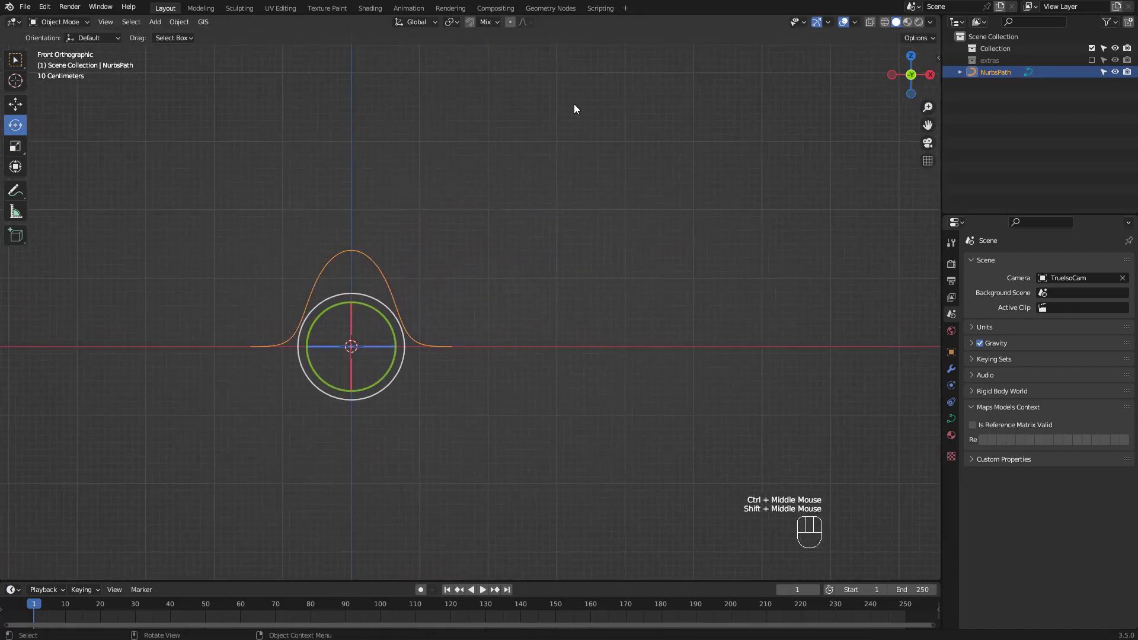
pyautogui.click(951, 369)
pyautogui.click(995, 262)
pyautogui.click(940, 289)
# Lower the path's peak control point slightly and scale its two shoulder points by 1.095 along X.
pyautogui.press('Tab')
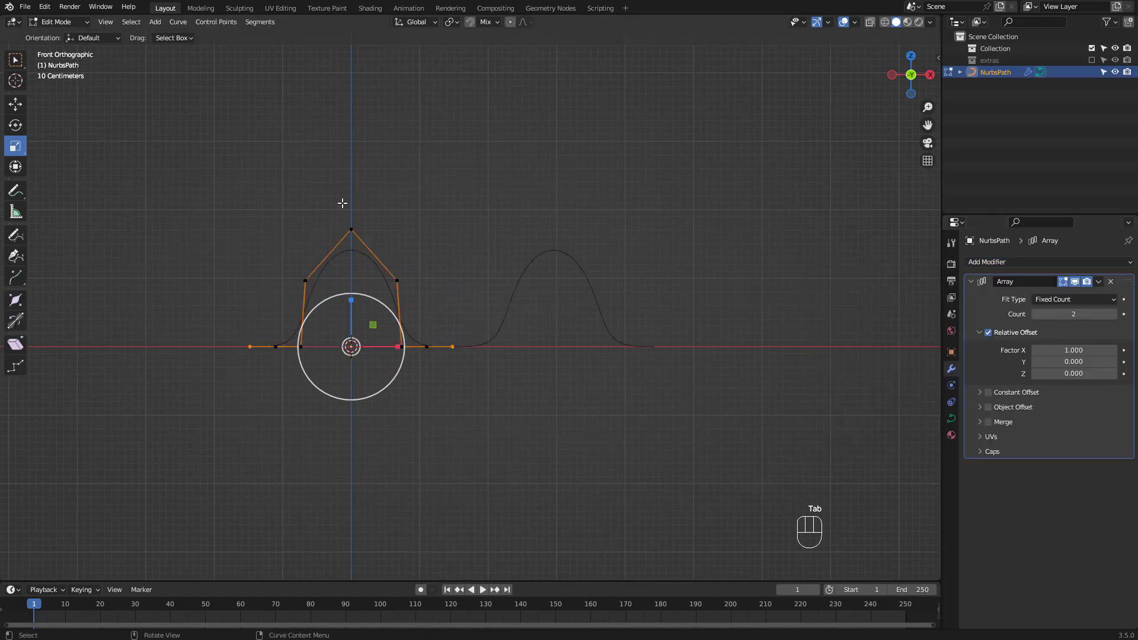
pyautogui.moveTo(354, 178); pyautogui.dragTo(353, 191)
pyautogui.moveTo(266, 247); pyautogui.dragTo(416, 280)
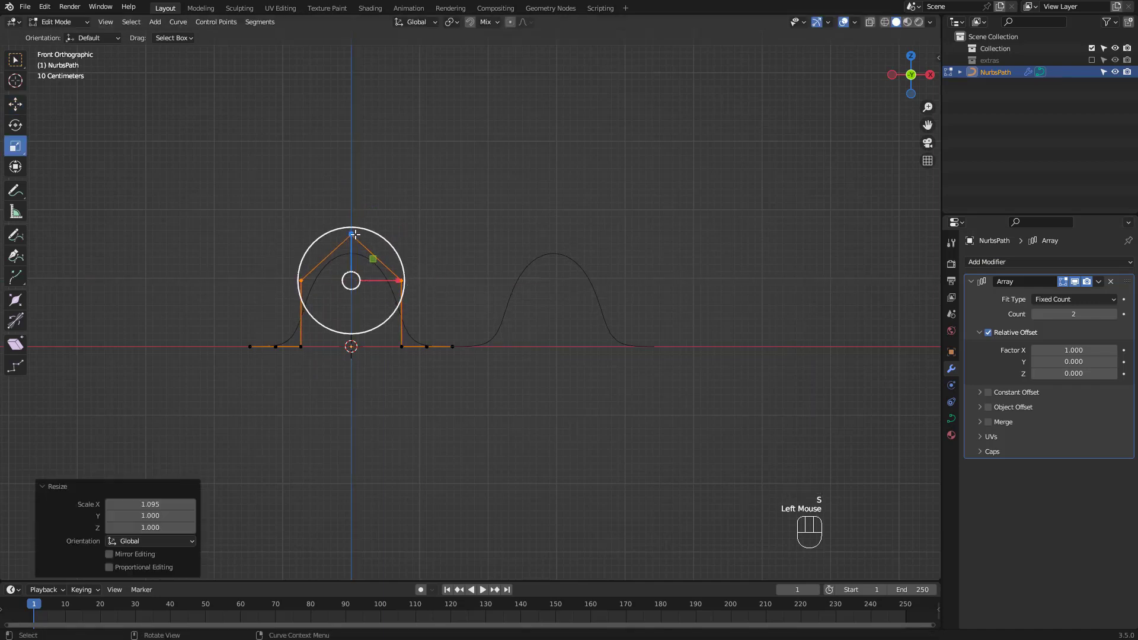
# Raise the two shoulder points slightly, widen them a little more along X and leave curve editing.
pyautogui.press('g')
pyautogui.moveTo(354, 231)
pyautogui.mouseDown()
pyautogui.moveTo(352, 212)
pyautogui.moveTo(352, 224)
pyautogui.mouseUp()
pyautogui.press('s')
pyautogui.moveTo(405, 274); pyautogui.dragTo(410, 274)
pyautogui.press('Tab')
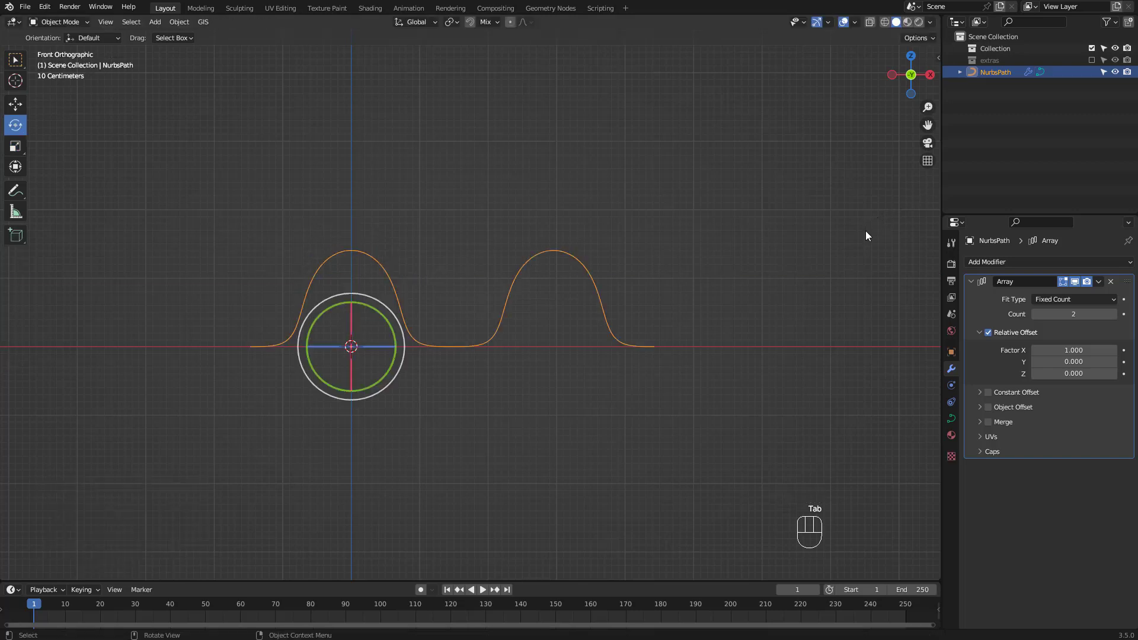
# Set the Array modifier's count to 8.
pyautogui.write('8')
pyautogui.press('Return')
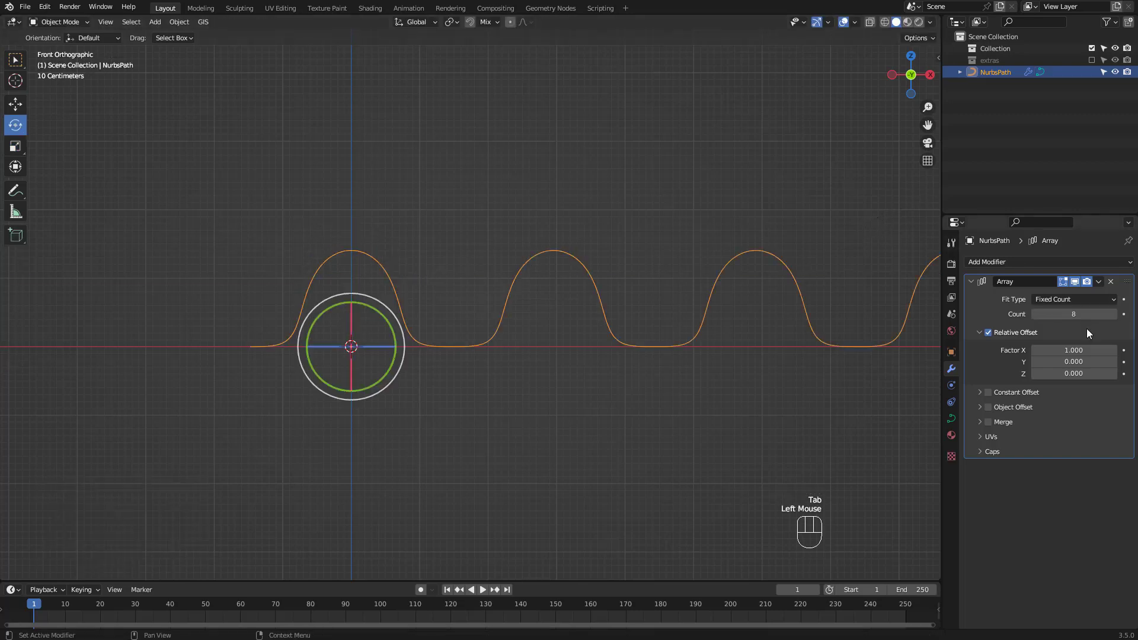
pyautogui.keyDown('ctrl'); pyautogui.moveTo(818, 291); pyautogui.dragTo(546, 306, button='middle'); pyautogui.keyUp('ctrl')
# Add a Simple Deform modifier in Bend mode with a 360° angle, curving the waves into a ring around Z.
pyautogui.click(1018, 262)
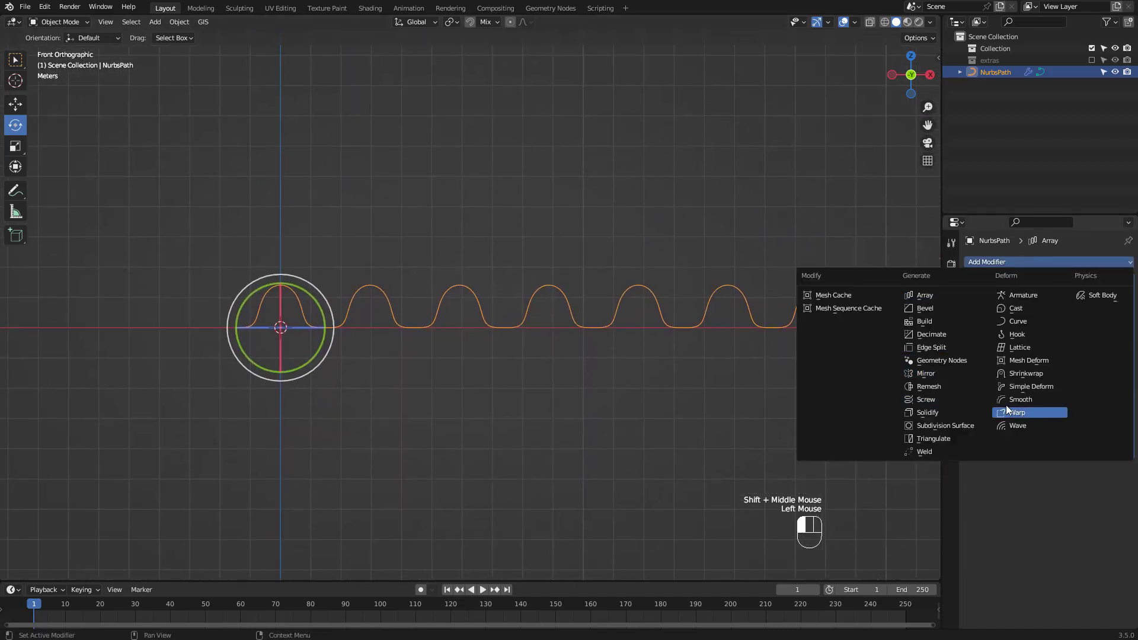
pyautogui.click(1031, 388)
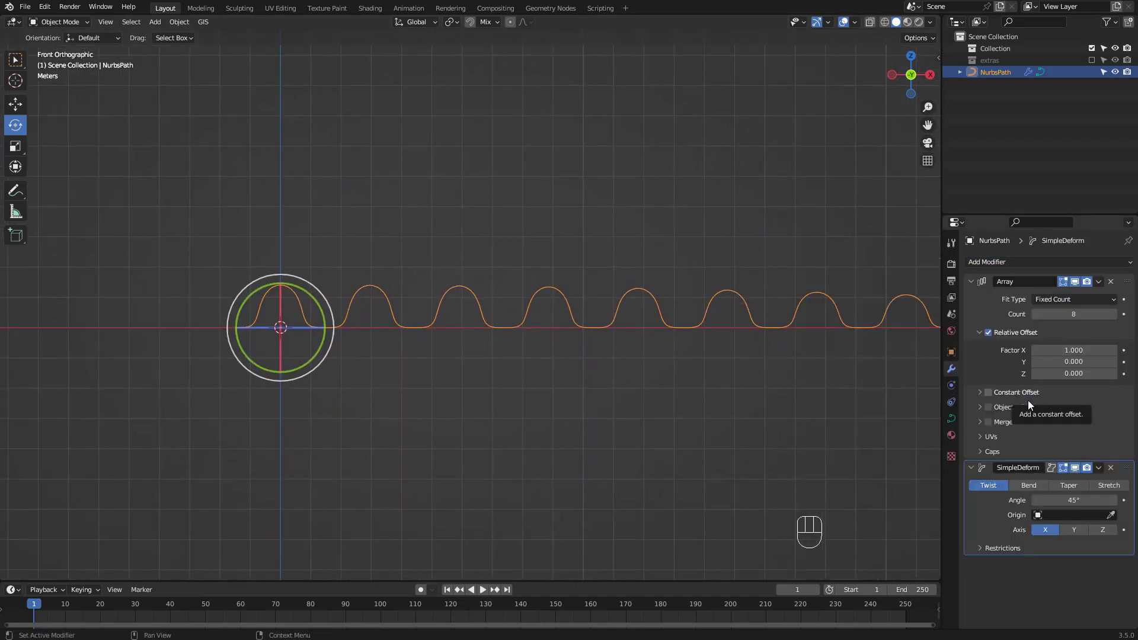
pyautogui.click(1030, 486)
pyautogui.click(1081, 502)
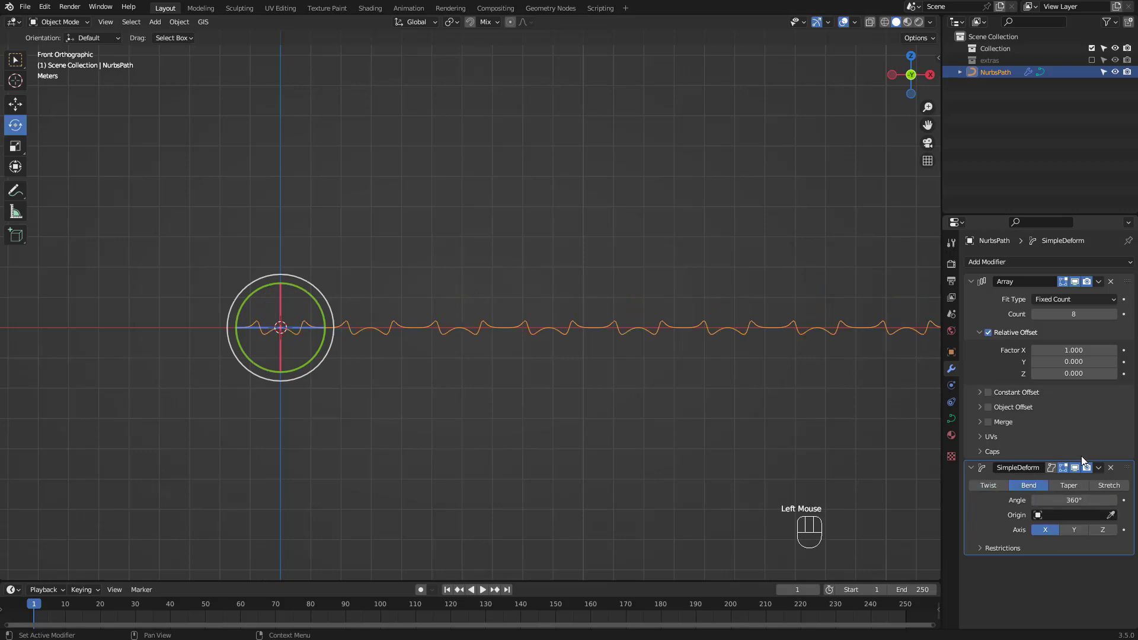
pyautogui.keyDown('ctrl'); pyautogui.moveTo(506, 244); pyautogui.dragTo(490, 276, button='middle'); pyautogui.keyUp('ctrl')
pyautogui.moveTo(483, 273); pyautogui.dragTo(486, 348, button='middle')
pyautogui.keyDown('ctrl'); pyautogui.moveTo(477, 344); pyautogui.dragTo(524, 252, button='middle'); pyautogui.keyUp('ctrl')
pyautogui.click(582, 211)
# Spread the base control points of the ring's path slightly wider along X.
pyautogui.keyDown('ctrl'); pyautogui.moveTo(583, 231); pyautogui.dragTo(575, 208, button='middle'); pyautogui.keyUp('ctrl')
pyautogui.keyDown('shift'); pyautogui.moveTo(574, 211); pyautogui.dragTo(638, 258, button='middle'); pyautogui.keyUp('shift')
pyautogui.press('KP_1')
pyautogui.press('Tab')
pyautogui.moveTo(408, 329); pyautogui.dragTo(646, 362)
pyautogui.moveTo(574, 342); pyautogui.dragTo(583, 343)
pyautogui.click(685, 380)
pyautogui.click(629, 249)
# Collapse the Array and Simple Deform modifier settings, leave curve editing and deselect the path.
pyautogui.keyDown('ctrl'); pyautogui.moveTo(625, 213); pyautogui.dragTo(628, 240, button='middle'); pyautogui.keyUp('ctrl')
pyautogui.moveTo(620, 228); pyautogui.dragTo(624, 275, button='middle')
pyautogui.keyDown('shift'); pyautogui.moveTo(623, 275); pyautogui.dragTo(645, 168, button='middle'); pyautogui.keyUp('shift')
pyautogui.click(971, 282)
pyautogui.click(971, 297)
pyautogui.press('Tab')
pyautogui.click(589, 228)
# Add a mesh plane at the world origin.
pyautogui.keyDown('shift'); pyautogui.moveTo(720, 196); pyautogui.dragTo(563, 350, button='middle'); pyautogui.keyUp('shift')
pyautogui.keyDown('shift'); pyautogui.moveTo(604, 241); pyautogui.dragTo(549, 301, button='middle'); pyautogui.keyUp('shift')
pyautogui.hotkey('shift', 'a')
pyautogui.moveTo(554, 291)
pyautogui.click(617, 289)
# Scale the plane down to a thin rectangular strip and move it along X beside the ring.
pyautogui.press('Tab')
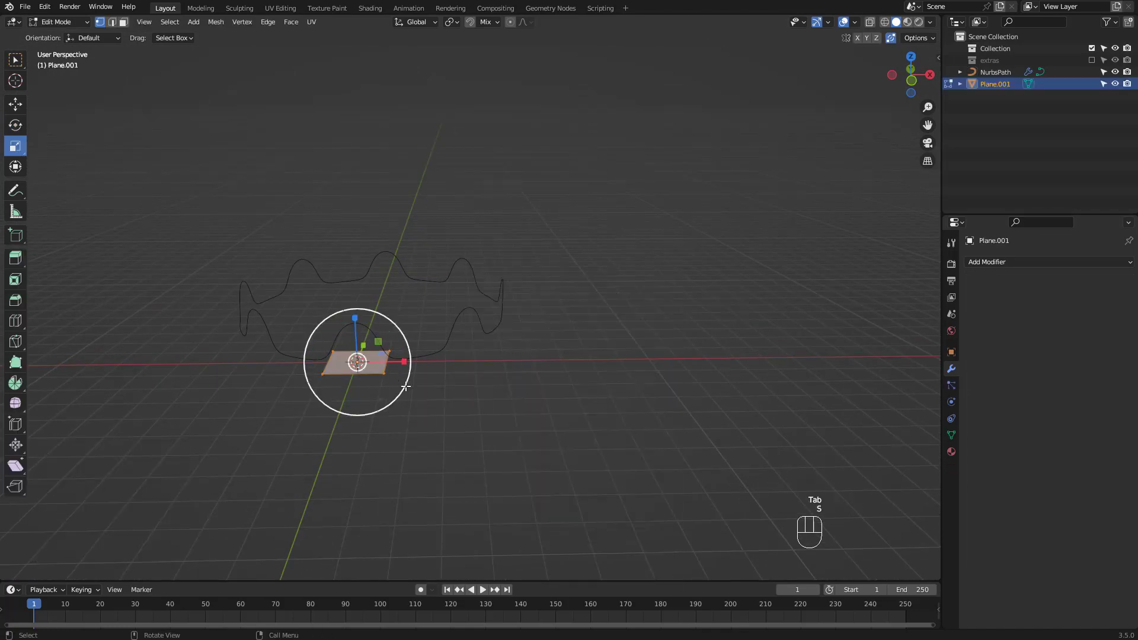
pyautogui.moveTo(401, 383); pyautogui.dragTo(386, 376)
pyautogui.moveTo(386, 376); pyautogui.dragTo(366, 331, button='middle')
pyautogui.moveTo(366, 331); pyautogui.dragTo(698, 346)
pyautogui.press('Tab')
pyautogui.keyDown('ctrl'); pyautogui.moveTo(698, 346); pyautogui.dragTo(628, 220, button='middle'); pyautogui.keyUp('ctrl')
# Convert the rectangular strip to a curve and select the ring path.
pyautogui.press('q')
pyautogui.click(594, 395)
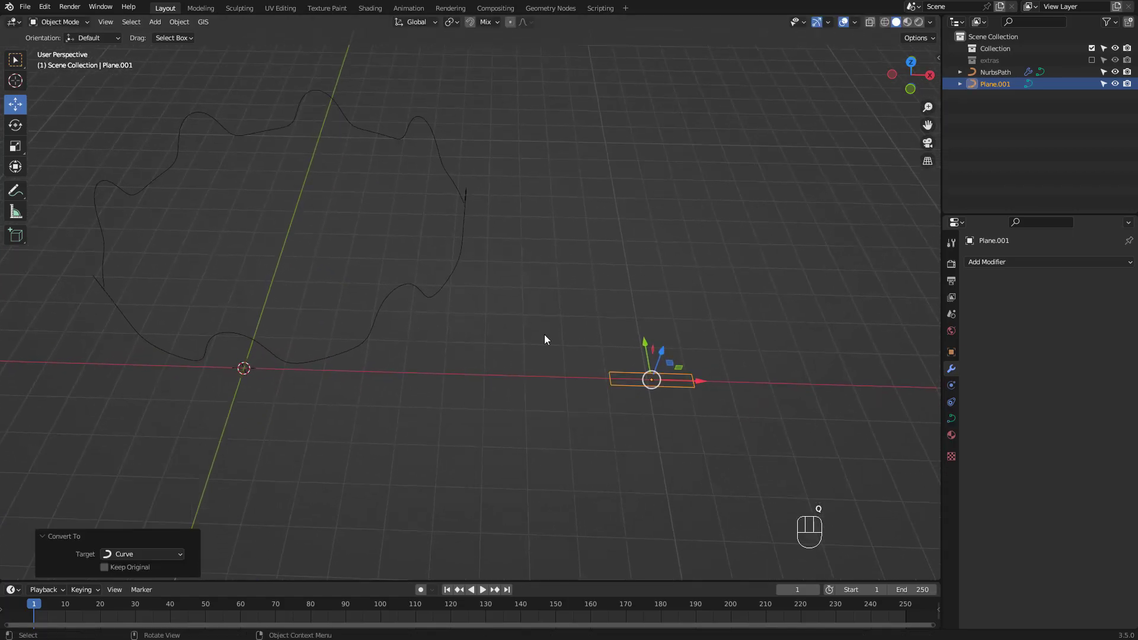
pyautogui.click(437, 294)
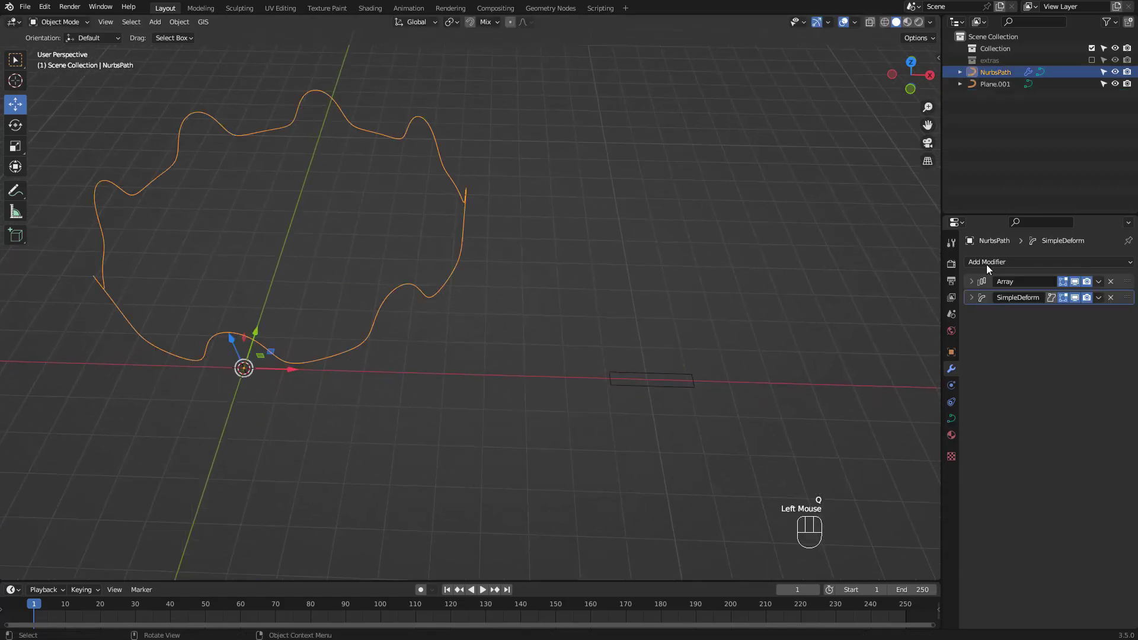
# Set the ring path's bevel type to Object and use the rectangular curve Plane.001 as its bevel profile.
pyautogui.click(952, 422)
pyautogui.moveTo(1135, 381); pyautogui.dragTo(1135, 513)
pyautogui.click(1049, 426)
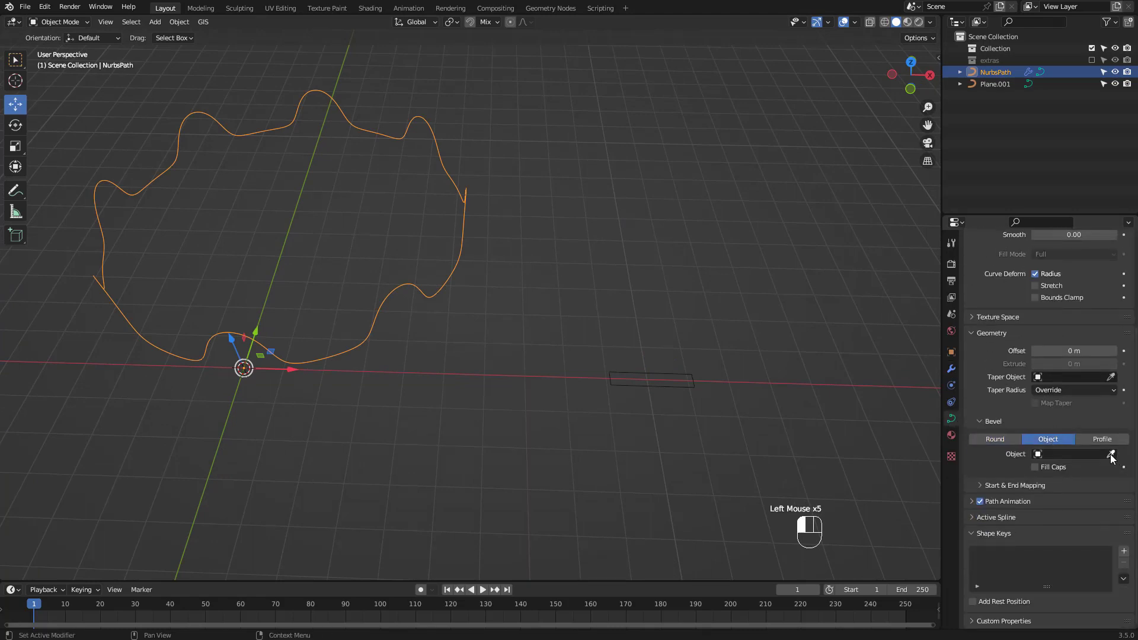
pyautogui.click(662, 367)
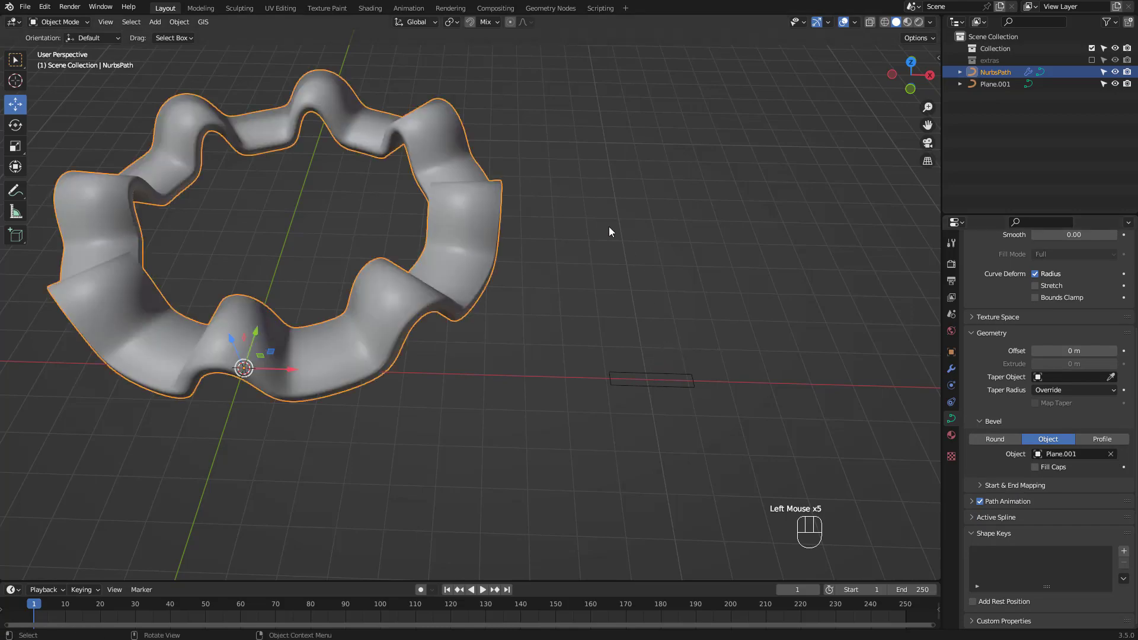
# Scale the rectangular profile curve to 0.718 along Y and adjust its width along X.
pyautogui.moveTo(596, 217); pyautogui.dragTo(602, 185, button='middle')
pyautogui.click(685, 294)
pyautogui.moveTo(688, 285); pyautogui.dragTo(709, 314, button='middle')
pyautogui.press('s')
pyautogui.moveTo(671, 268); pyautogui.dragTo(675, 276)
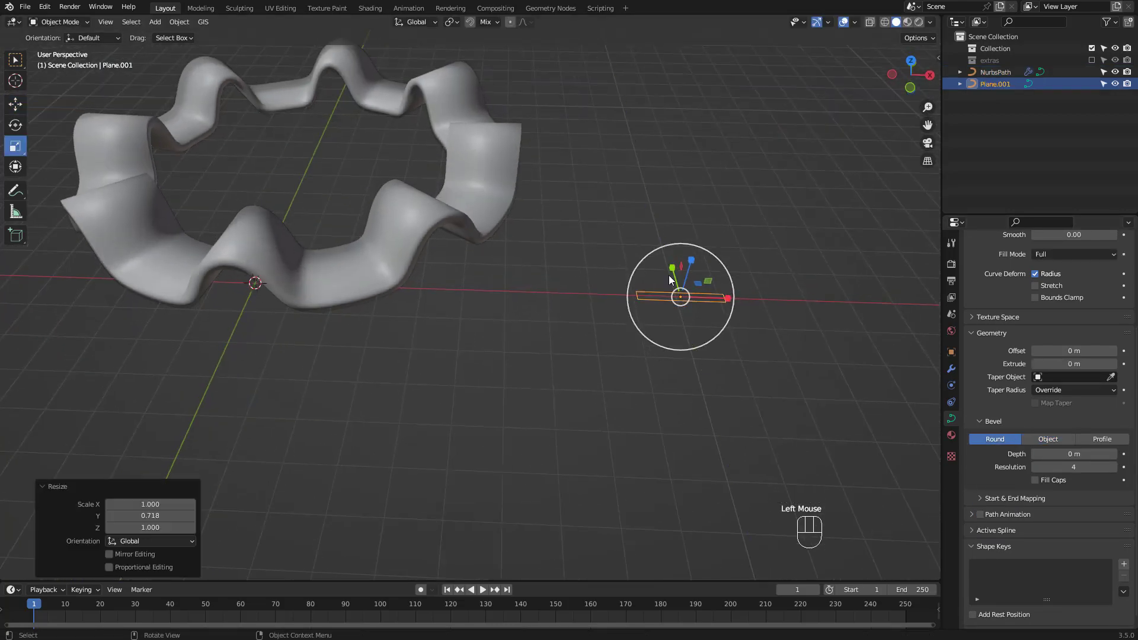
pyautogui.moveTo(527, 233); pyautogui.dragTo(533, 205, button='middle')
pyautogui.moveTo(533, 219); pyautogui.dragTo(539, 199, button='middle')
pyautogui.moveTo(655, 290); pyautogui.dragTo(665, 293)
pyautogui.keyDown('ctrl'); pyautogui.moveTo(508, 248); pyautogui.dragTo(504, 276, button='middle'); pyautogui.keyUp('ctrl')
pyautogui.moveTo(498, 261); pyautogui.dragTo(516, 320, button='middle')
# Apply a level 2 subdivision to the ring and rescale the rectangular profile curve along Y.
pyautogui.click(457, 259)
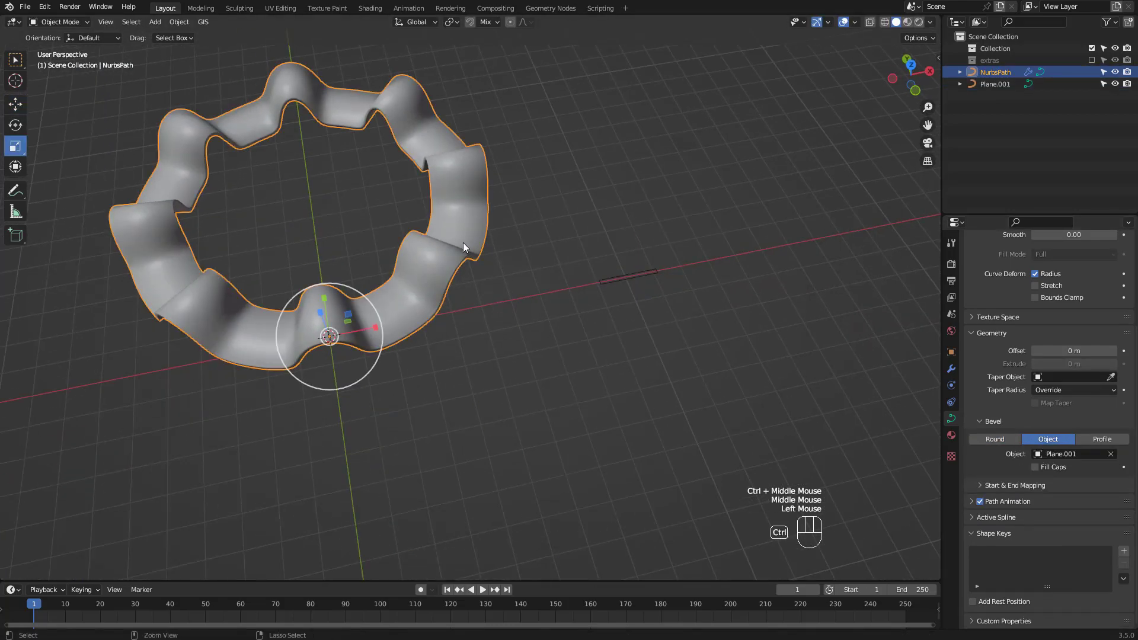
pyautogui.hotkey('ctrl', '2')
pyautogui.moveTo(382, 295)
pyautogui.mouseDown(button='middle')
pyautogui.moveTo(389, 218)
pyautogui.moveTo(585, 163)
pyautogui.moveTo(600, 146)
pyautogui.mouseUp(button='middle')
pyautogui.click(706, 252)
pyautogui.moveTo(706, 253); pyautogui.dragTo(702, 282, button='middle')
pyautogui.moveTo(670, 232); pyautogui.dragTo(659, 200)
# Open the ring path for editing, select all its control points and move them along Y to enlarge the ring.
pyautogui.keyDown('shift'); pyautogui.moveTo(261, 223); pyautogui.dragTo(545, 249, button='middle'); pyautogui.keyUp('shift')
pyautogui.moveTo(474, 225); pyautogui.dragTo(509, 249, button='middle')
pyautogui.press('Tab')
pyautogui.press('Tab')
pyautogui.click(511, 247)
pyautogui.press('Tab')
pyautogui.press('a')
pyautogui.moveTo(445, 341); pyautogui.dragTo(484, 349, button='middle')
pyautogui.click(15, 104)
pyautogui.moveTo(482, 294); pyautogui.dragTo(500, 341)
# In front view, select the upper control points of the path's wave and raise them along Z.
pyautogui.keyDown('ctrl'); pyautogui.moveTo(510, 284); pyautogui.dragTo(522, 368, button='middle'); pyautogui.keyUp('ctrl')
pyautogui.moveTo(534, 261); pyautogui.dragTo(470, 178, button='middle')
pyautogui.press('KP_1')
pyautogui.keyDown('ctrl'); pyautogui.moveTo(427, 267); pyautogui.dragTo(450, 189, button='middle'); pyautogui.keyUp('ctrl')
pyautogui.moveTo(537, 389)
pyautogui.mouseDown()
pyautogui.moveTo(412, 357)
pyautogui.moveTo(541, 371)
pyautogui.mouseUp()
pyautogui.press('s')
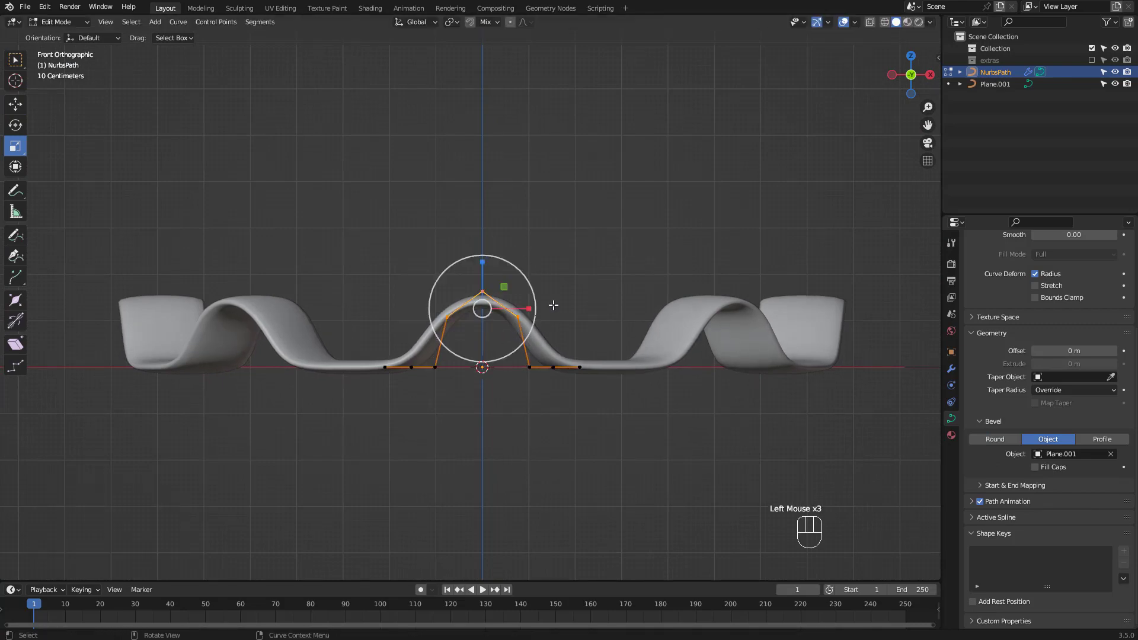
pyautogui.moveTo(532, 244); pyautogui.dragTo(432, 333)
pyautogui.press('g')
pyautogui.moveTo(482, 258); pyautogui.dragTo(481, 237)
# Spread the wave's upper control points apart along X and raise them slightly along Z.
pyautogui.moveTo(553, 288); pyautogui.dragTo(427, 317)
pyautogui.press('s')
pyautogui.moveTo(529, 270); pyautogui.dragTo(536, 266)
pyautogui.click(594, 219)
pyautogui.keyDown('ctrl'); pyautogui.moveTo(592, 218); pyautogui.dragTo(572, 240, button='middle'); pyautogui.keyUp('ctrl')
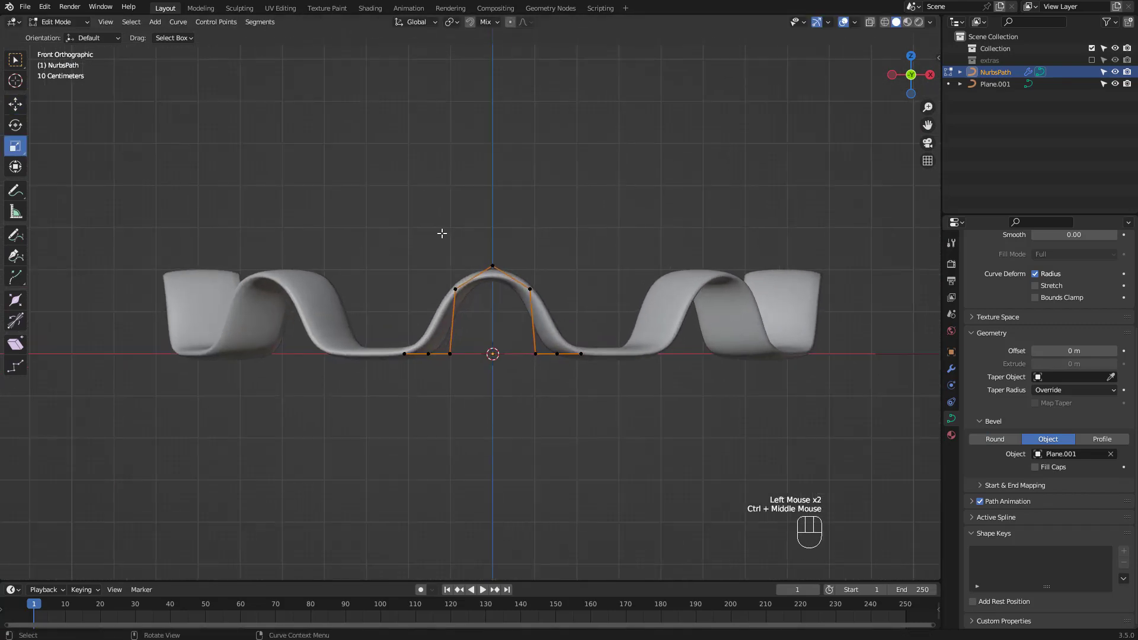
pyautogui.moveTo(429, 249); pyautogui.dragTo(554, 308)
pyautogui.press('g')
pyautogui.moveTo(492, 242); pyautogui.dragTo(493, 237)
pyautogui.click(585, 209)
# Rescale the box-selected control points of the wave, leave curve editing and deselect the ring.
pyautogui.keyDown('ctrl'); pyautogui.moveTo(584, 211); pyautogui.dragTo(578, 255, button='middle'); pyautogui.keyUp('ctrl')
pyautogui.moveTo(575, 257); pyautogui.dragTo(567, 310, button='middle')
pyautogui.moveTo(587, 329); pyautogui.dragTo(454, 228)
pyautogui.moveTo(496, 270); pyautogui.dragTo(518, 279)
pyautogui.moveTo(550, 231); pyautogui.dragTo(474, 174, button='middle')
pyautogui.keyDown('shift'); pyautogui.moveTo(531, 198); pyautogui.dragTo(451, 294, button='middle'); pyautogui.keyUp('shift')
pyautogui.press('Tab')
pyautogui.click(690, 259)
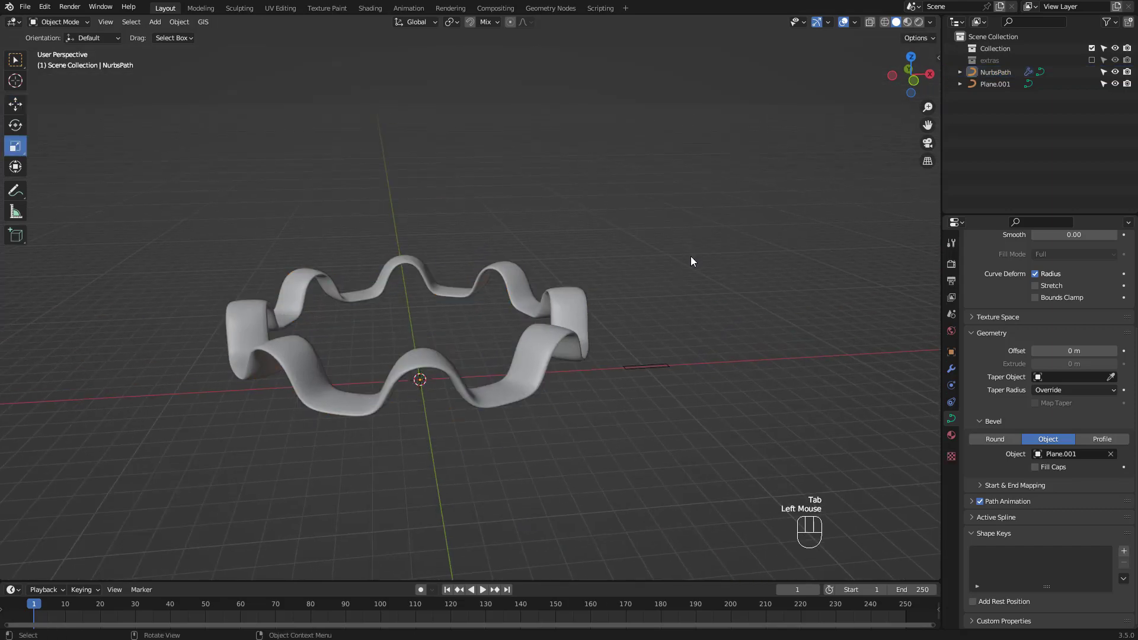
# Duplicate the ring in place and move the copy's control points about 2.55 m along Y to make a smaller inner ring.
pyautogui.click(496, 392)
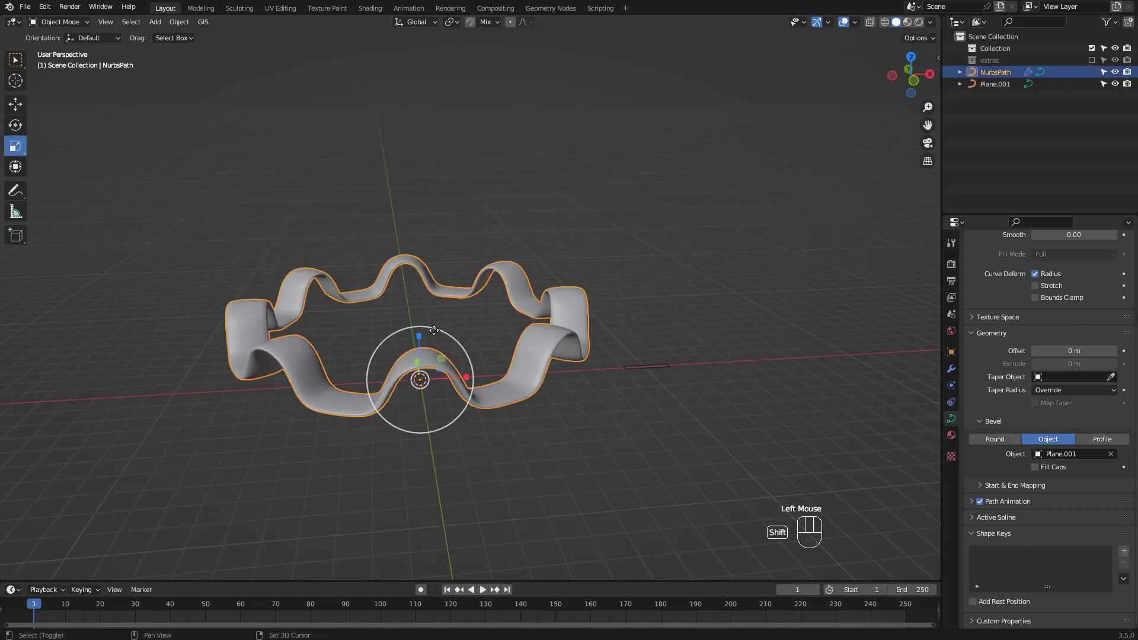
pyautogui.hotkey('shift', 'd')
pyautogui.rightClick(473, 312)
pyautogui.press('Tab')
pyautogui.moveTo(457, 331); pyautogui.dragTo(445, 350, button='middle')
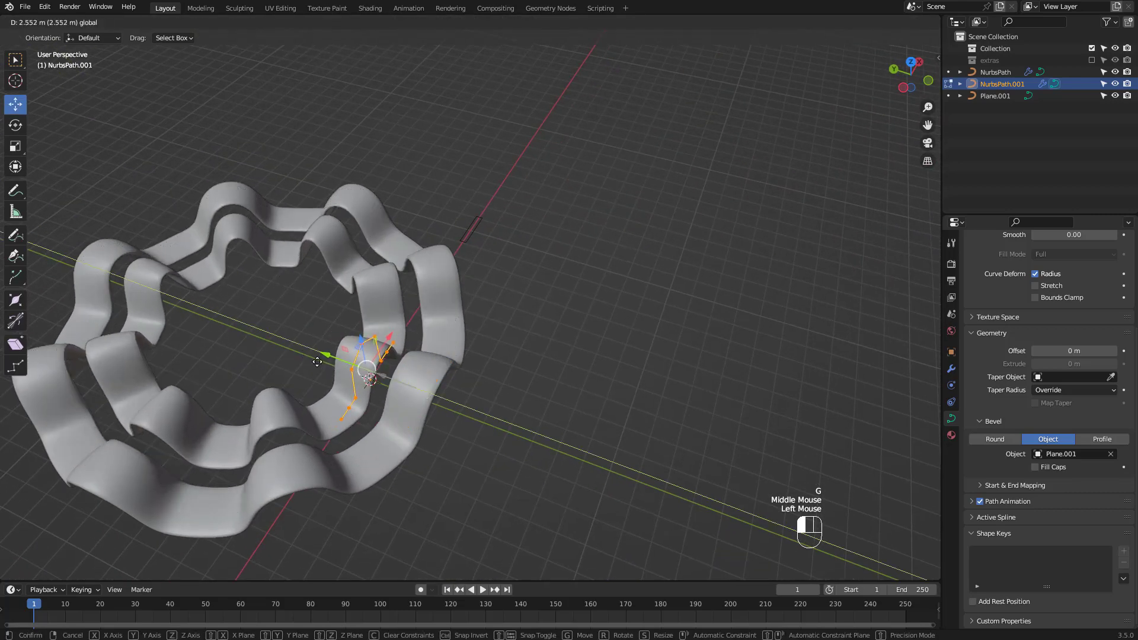
pyautogui.click(314, 359)
# Duplicate the inner ring in place and move the new copy's control points along Y to form a third, innermost ring.
pyautogui.keyDown('shift'); pyautogui.moveTo(412, 235); pyautogui.dragTo(504, 265, button='middle'); pyautogui.keyUp('shift')
pyautogui.press('Tab')
pyautogui.hotkey('shift', 'd')
pyautogui.rightClick(616, 255)
pyautogui.press('Tab')
pyautogui.moveTo(587, 354); pyautogui.dragTo(537, 362, button='middle')
pyautogui.moveTo(536, 361); pyautogui.dragTo(466, 346)
# In front view, open the middle ring's path for editing and lower its upper control points along Z.
pyautogui.moveTo(466, 346); pyautogui.dragTo(549, 276, button='middle')
pyautogui.press('KP_1')
pyautogui.keyDown('ctrl'); pyautogui.moveTo(631, 195); pyautogui.dragTo(577, 178, button='middle'); pyautogui.keyUp('ctrl')
pyautogui.click(341, 292)
pyautogui.press('Tab')
pyautogui.click(334, 298)
pyautogui.press('Tab')
pyautogui.moveTo(523, 208); pyautogui.dragTo(411, 281)
pyautogui.moveTo(477, 225); pyautogui.dragTo(486, 261)
# Isolate the innermost ring NurbsPath.002 in edit mode and spread its upper control points along X in front view.
pyautogui.press('Tab')
pyautogui.click(557, 265)
pyautogui.press('Tab')
pyautogui.moveTo(503, 207)
pyautogui.mouseDown(button='middle')
pyautogui.moveTo(483, 267)
pyautogui.moveTo(528, 208)
pyautogui.moveTo(500, 213)
pyautogui.mouseUp(button='middle')
pyautogui.press('/')
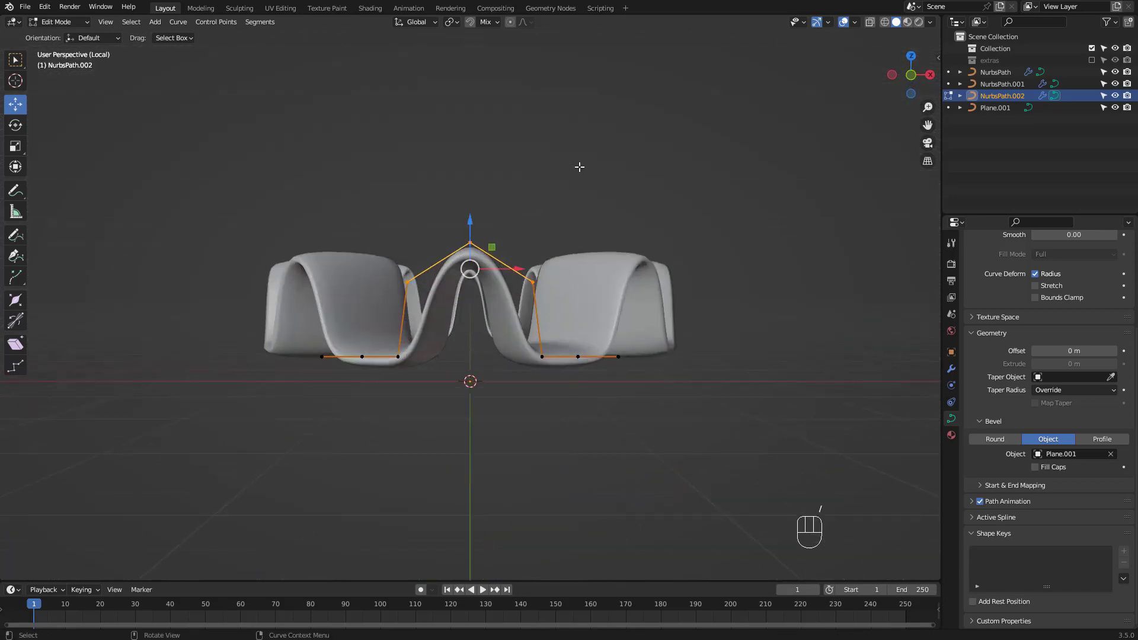
pyautogui.moveTo(572, 169)
pyautogui.mouseDown(button='middle')
pyautogui.moveTo(645, 282)
pyautogui.moveTo(549, 203)
pyautogui.moveTo(566, 189)
pyautogui.mouseUp(button='middle')
pyautogui.press('KP_1')
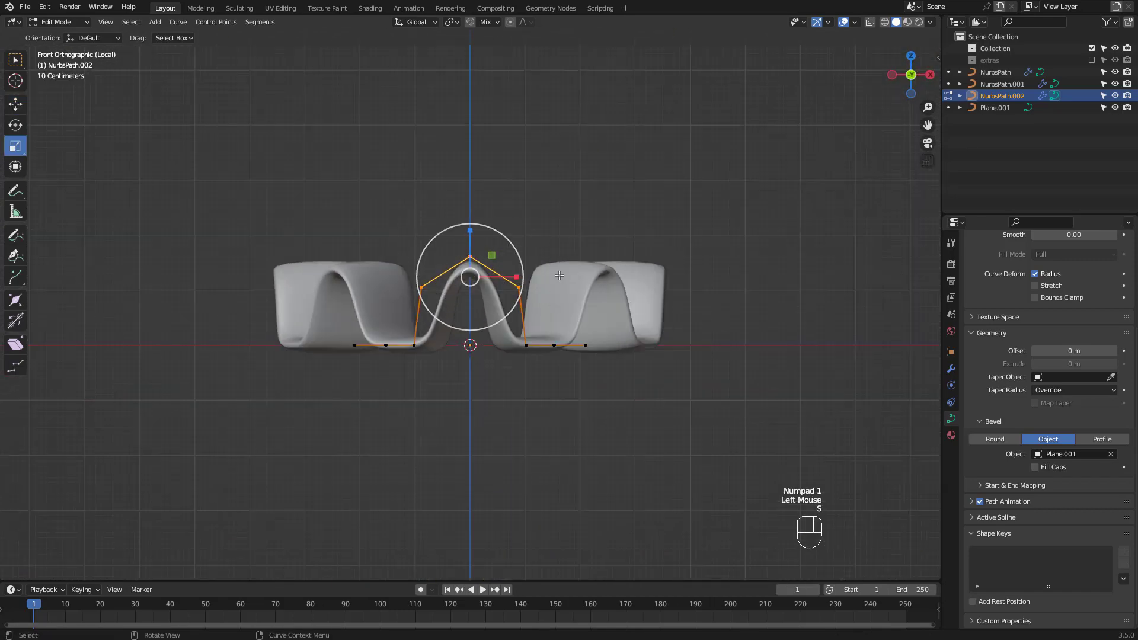
pyautogui.moveTo(517, 277); pyautogui.dragTo(529, 277)
# Lower the innermost ring's topmost control point slightly along Z and leave the isolated view.
pyautogui.moveTo(485, 203); pyautogui.dragTo(444, 264)
pyautogui.press('g')
pyautogui.moveTo(470, 210); pyautogui.dragTo(472, 218)
pyautogui.moveTo(503, 188); pyautogui.dragTo(569, 193, button='middle')
pyautogui.press('/')
pyautogui.keyDown('ctrl'); pyautogui.moveTo(604, 204); pyautogui.dragTo(604, 258, button='middle'); pyautogui.keyUp('ctrl')
pyautogui.keyDown('shift'); pyautogui.moveTo(598, 255); pyautogui.dragTo(575, 214, button='middle'); pyautogui.keyUp('shift')
pyautogui.moveTo(575, 214); pyautogui.dragTo(554, 178, button='middle')
pyautogui.keyDown('shift'); pyautogui.moveTo(555, 178); pyautogui.dragTo(477, 222, button='middle'); pyautogui.keyUp('shift')
pyautogui.keyDown('ctrl'); pyautogui.moveTo(477, 222); pyautogui.dragTo(479, 205, button='middle'); pyautogui.keyUp('ctrl')
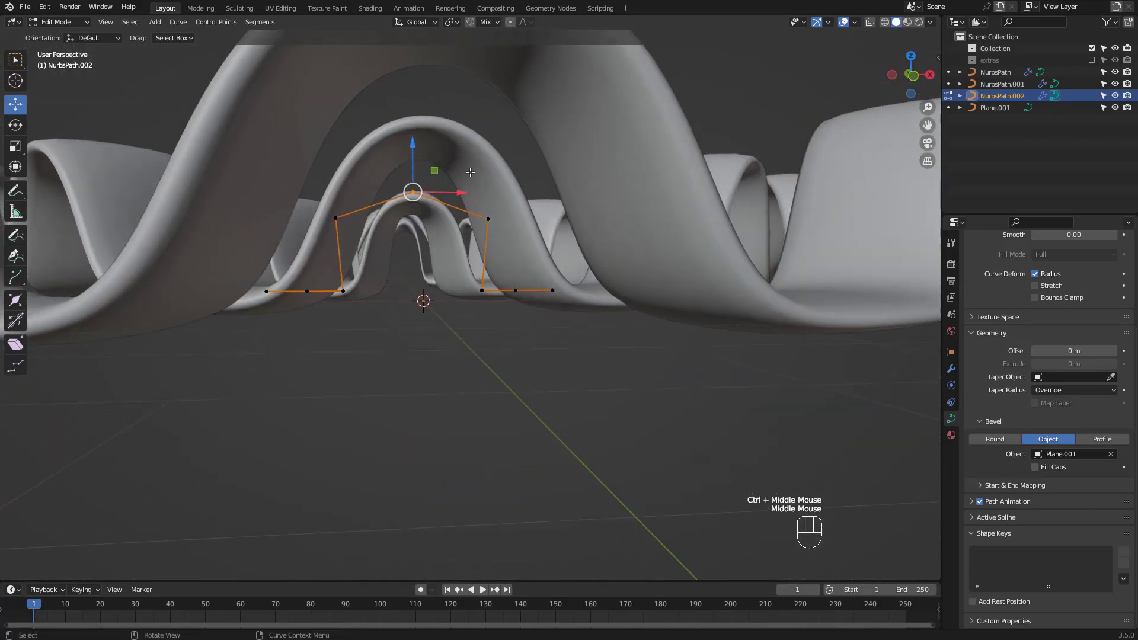